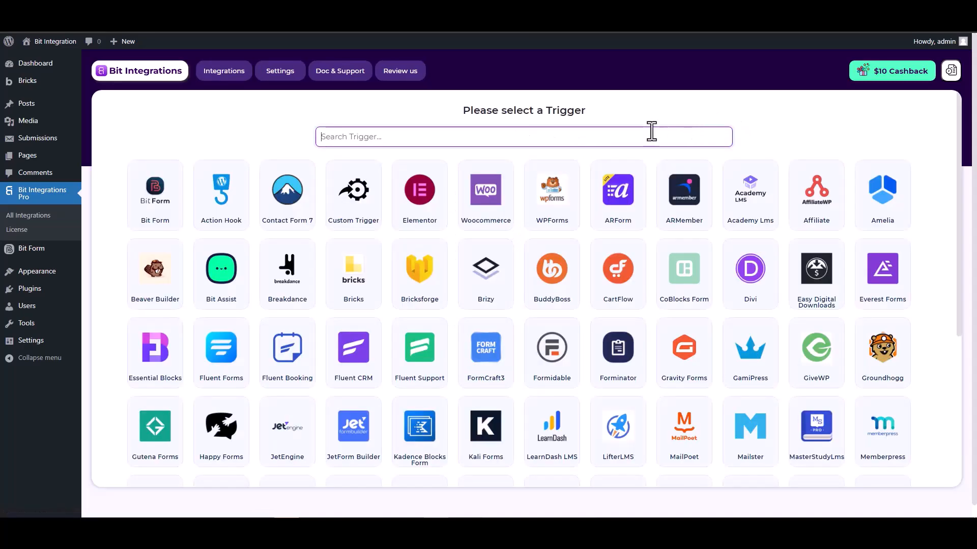
- Search triggers for 'bric' and select Bricksforge as the integration trigger
{"action": "type", "text": "brick"}
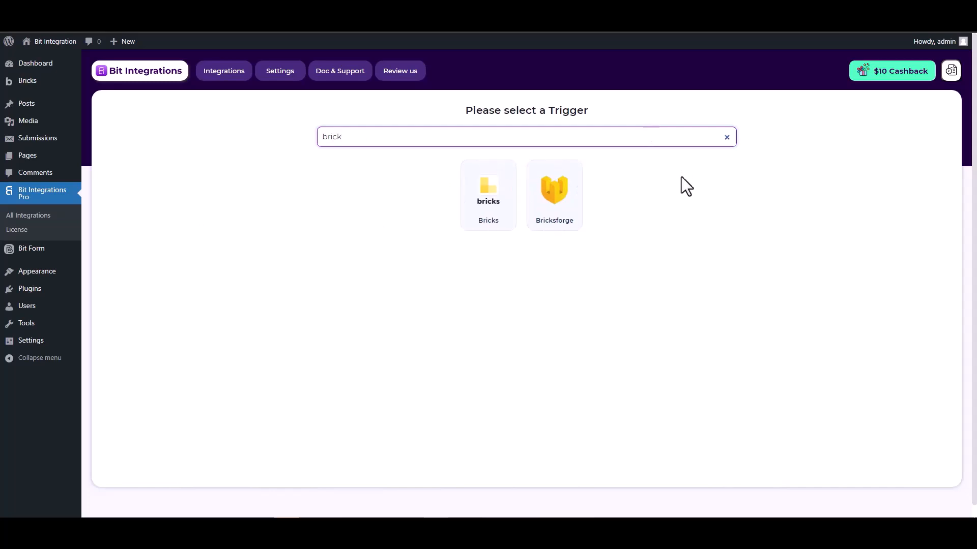
{"action": "left_click", "coordinate": [553, 201]}
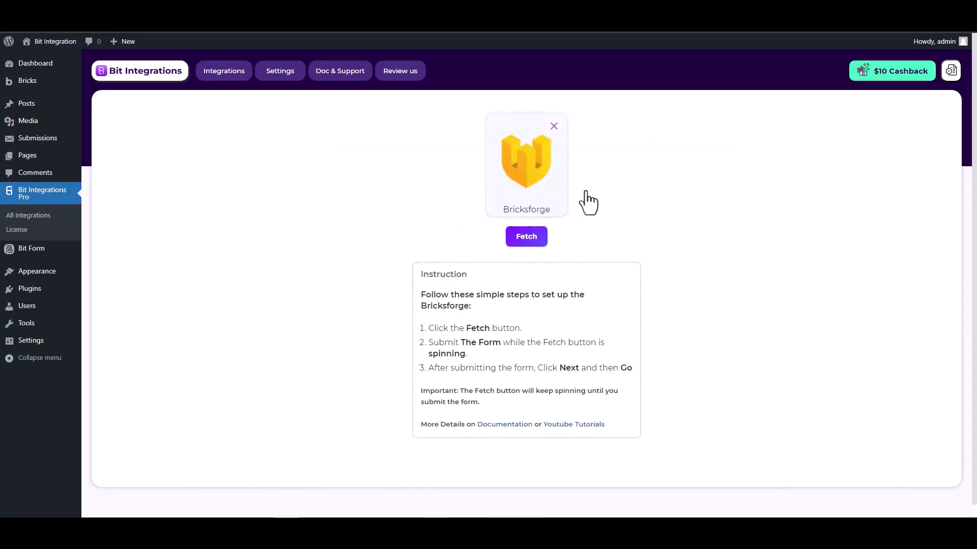
- Fetch the form, then submit a test Bricks entry with name, a test email and phone filled
{"action": "left_click", "coordinate": [522, 240]}
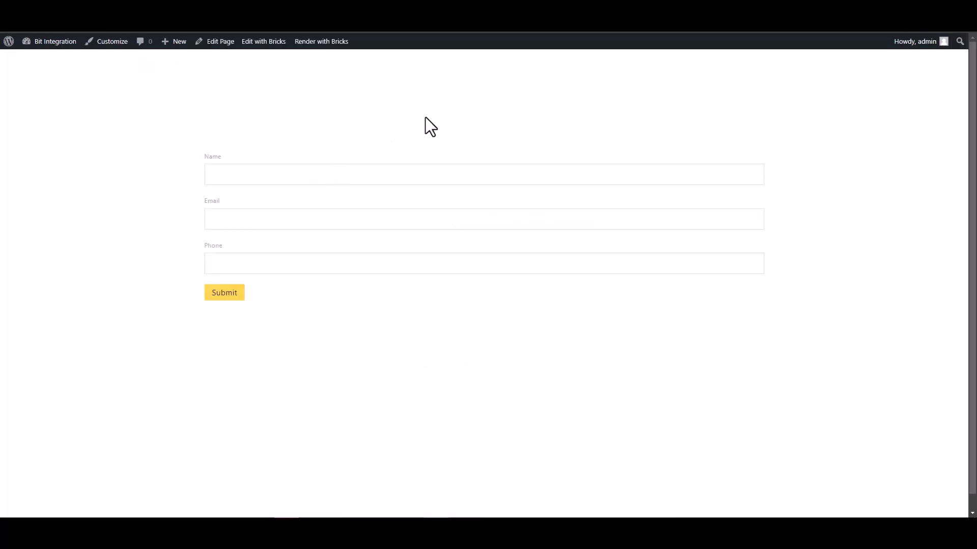
{"action": "left_click", "coordinate": [684, 175]}
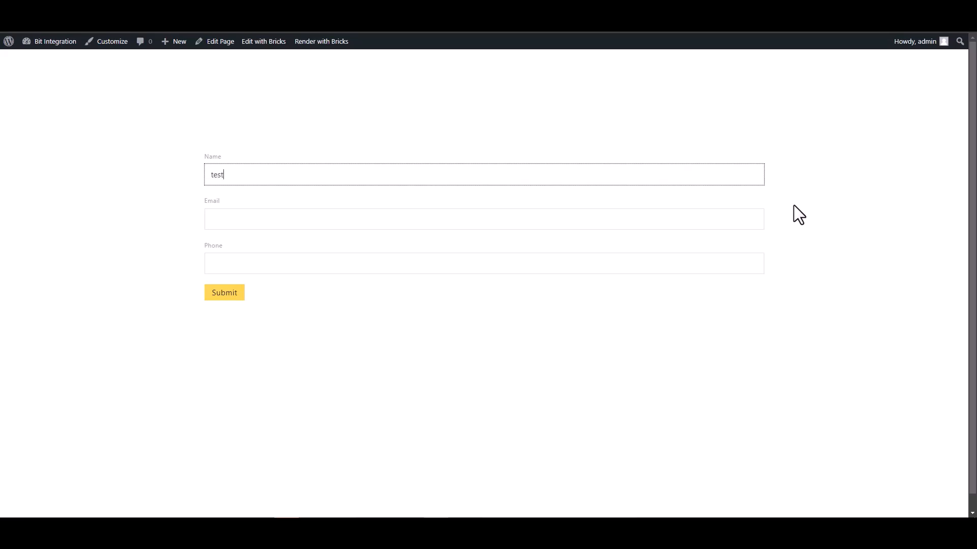
{"action": "left_click", "coordinate": [740, 216]}
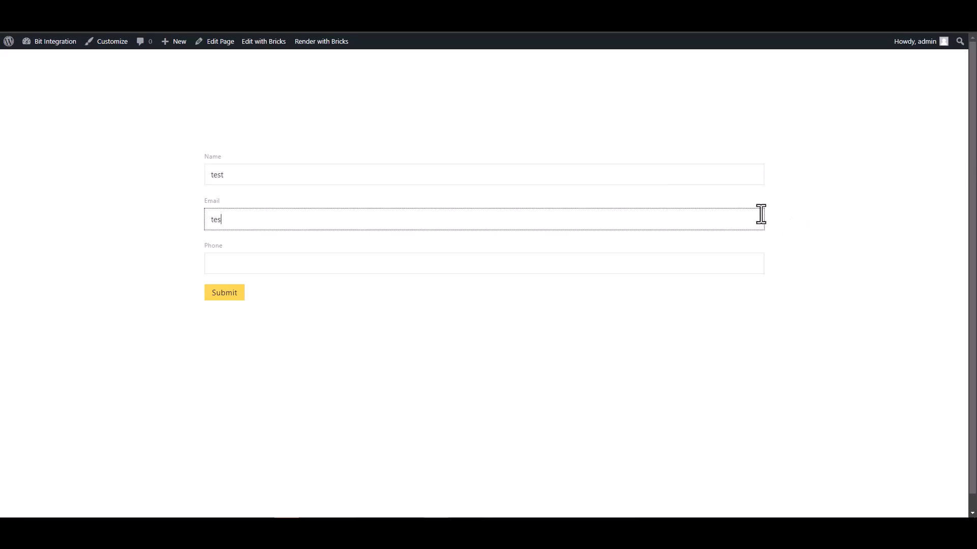
{"action": "type", "text": "test@gmail.com"}
{"action": "left_click", "coordinate": [683, 262]}
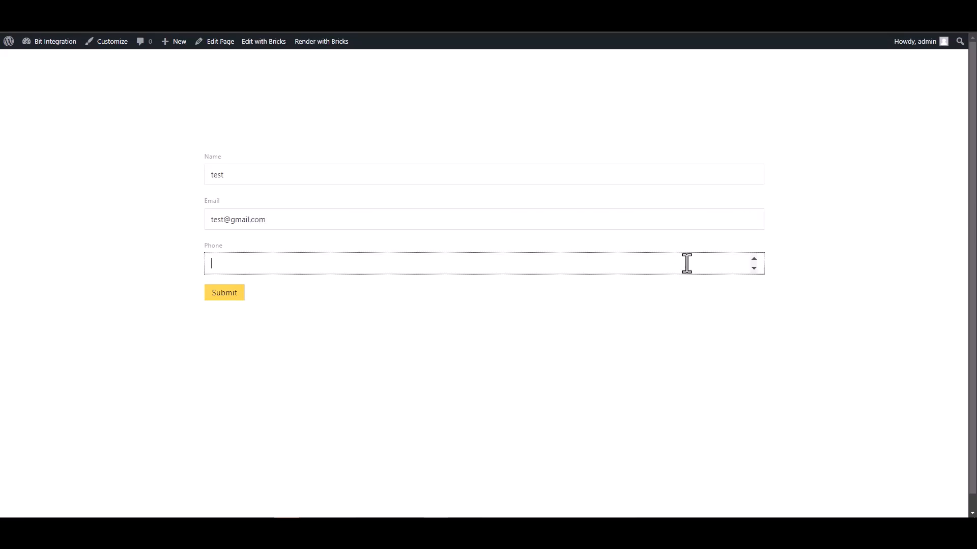
{"action": "type", "text": "123456"}
{"action": "left_click", "coordinate": [230, 299]}
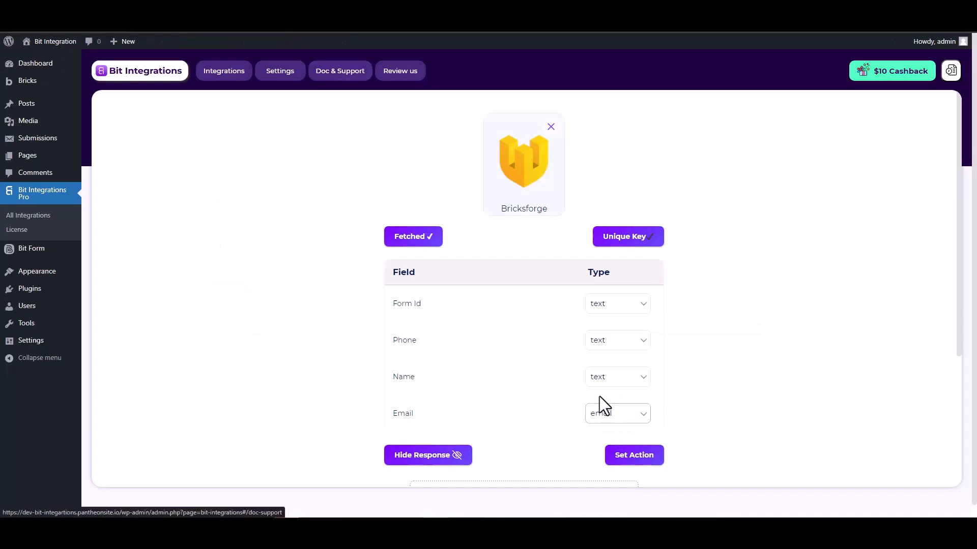
- Review the fetched Form Id, Phone, Name and Email fields, then search actions for 'Zoho Desk'
{"action": "scroll", "coordinate": [600, 397], "scroll_direction": "down", "scroll_amount": 2}
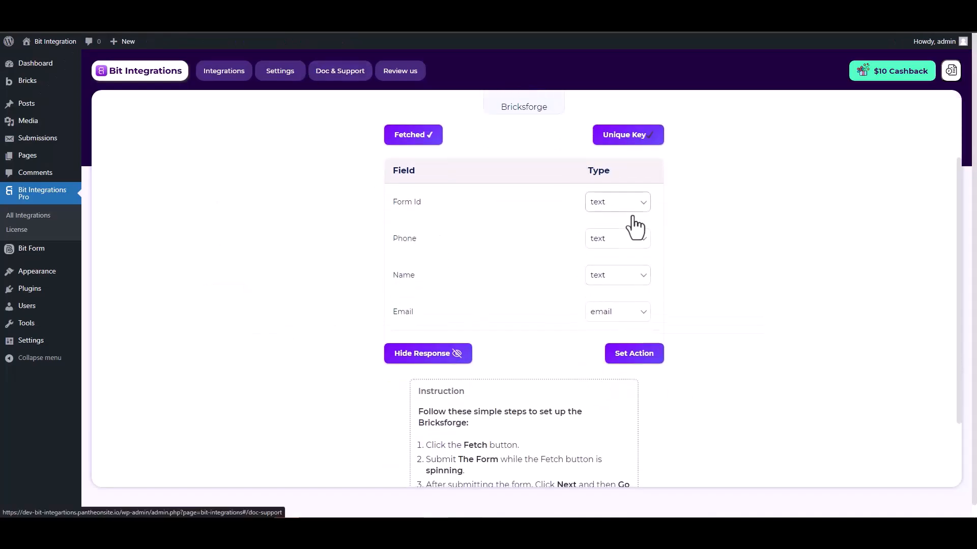
{"action": "scroll", "coordinate": [702, 257], "scroll_direction": "up", "scroll_amount": 2}
{"action": "scroll", "coordinate": [698, 248], "scroll_direction": "down", "scroll_amount": 1}
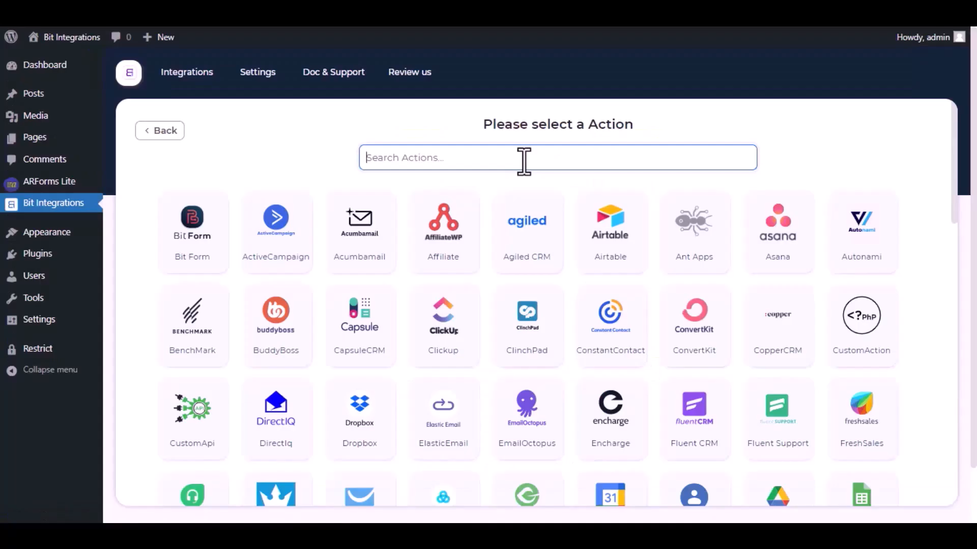
{"action": "left_click", "coordinate": [524, 160]}
{"action": "type", "text": "Zoho D"}
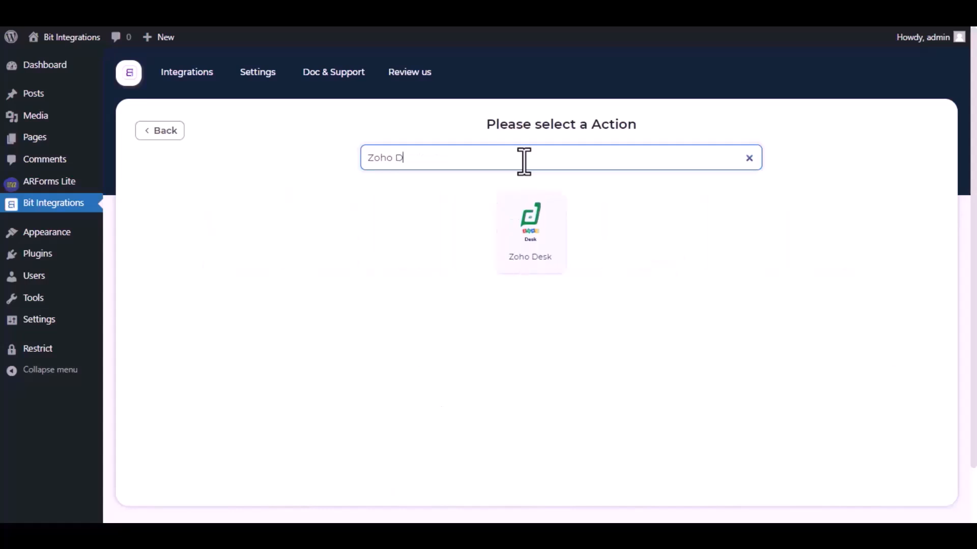
{"action": "type", "text": "esk"}
- Select Zoho Desk as the action with the zoho.com data center, and open the Zoho API Console
{"action": "left_click", "coordinate": [530, 228]}
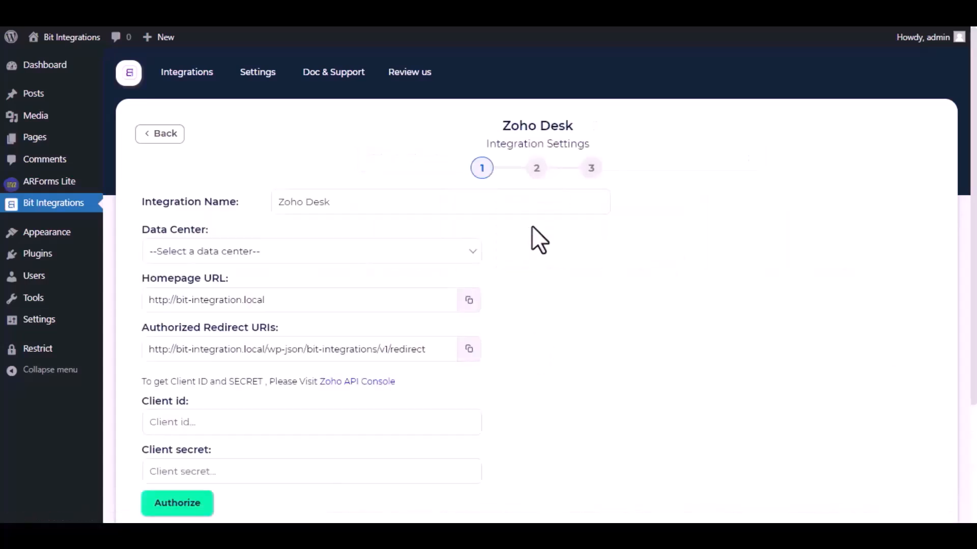
{"action": "left_click_drag", "start_coordinate": [343, 203], "coordinate": [279, 203]}
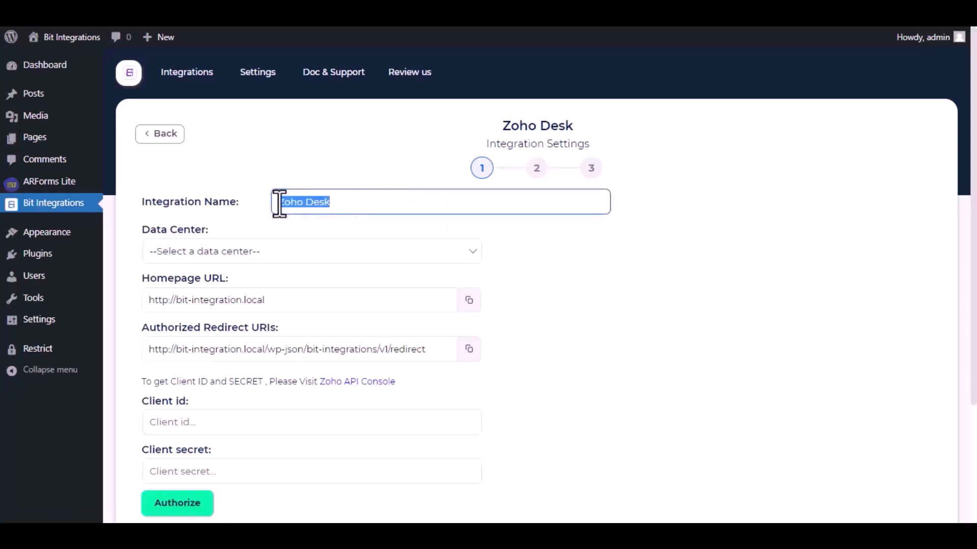
{"action": "left_click", "coordinate": [342, 202]}
{"action": "left_click", "coordinate": [322, 252]}
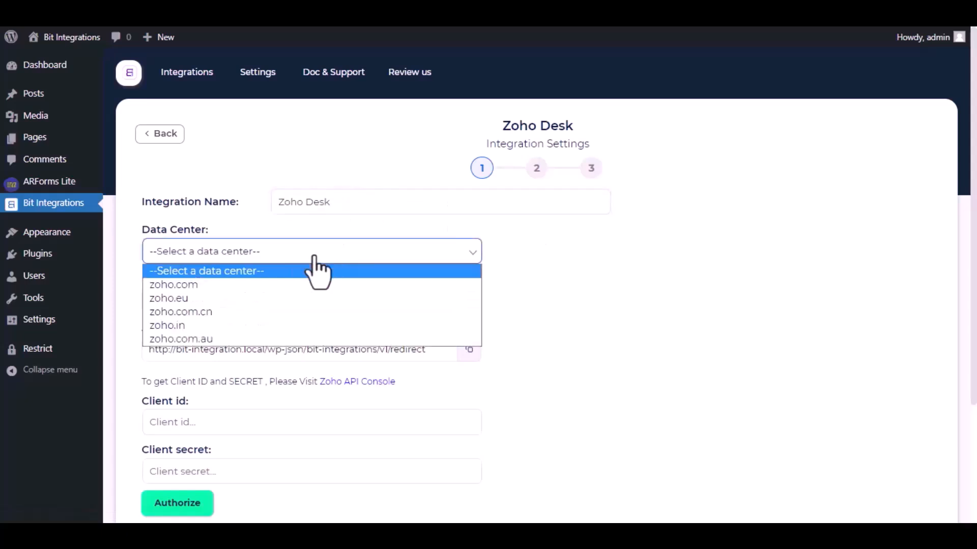
{"action": "left_click", "coordinate": [267, 284]}
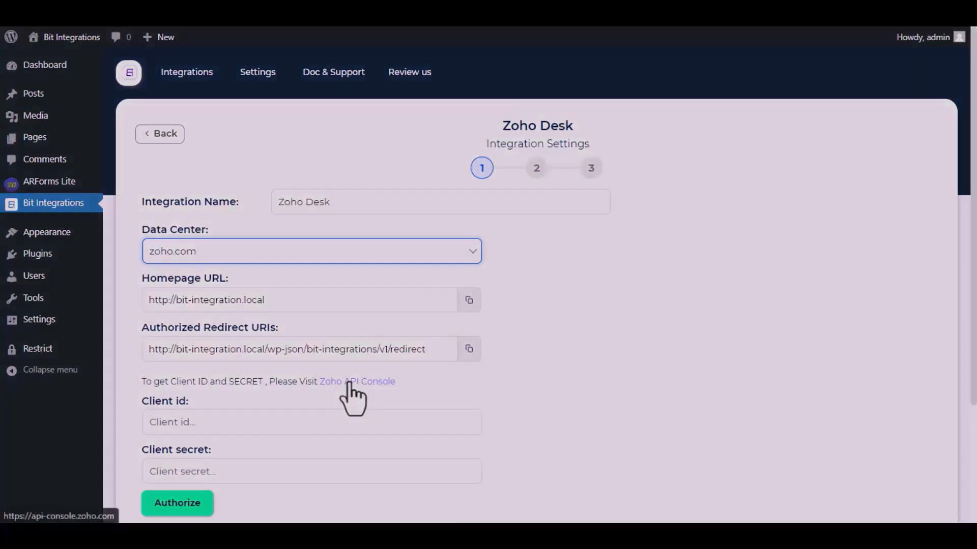
{"action": "left_click", "coordinate": [382, 383]}
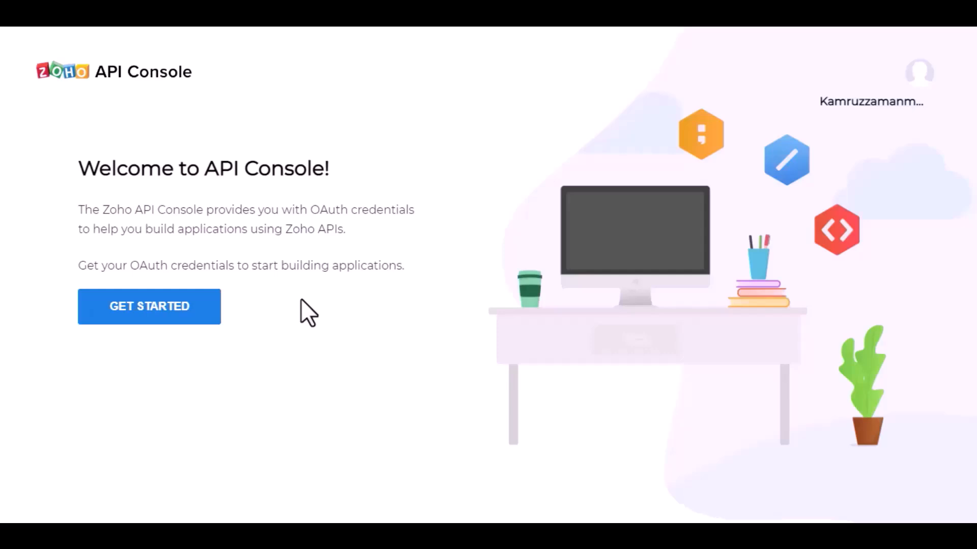
- Start a server-based client named 'Bit Integrations' using the site's homepage URL
{"action": "left_click", "coordinate": [164, 319]}
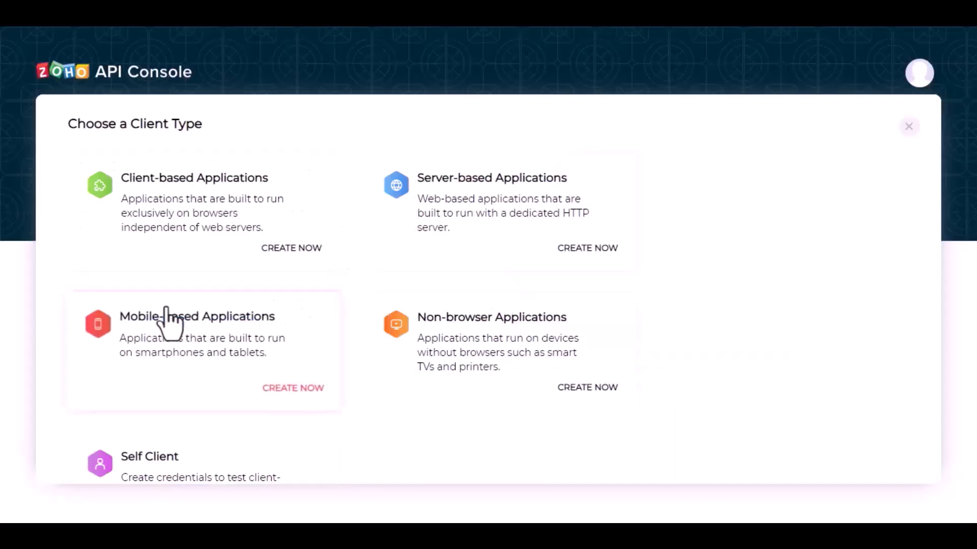
{"action": "left_click", "coordinate": [476, 213]}
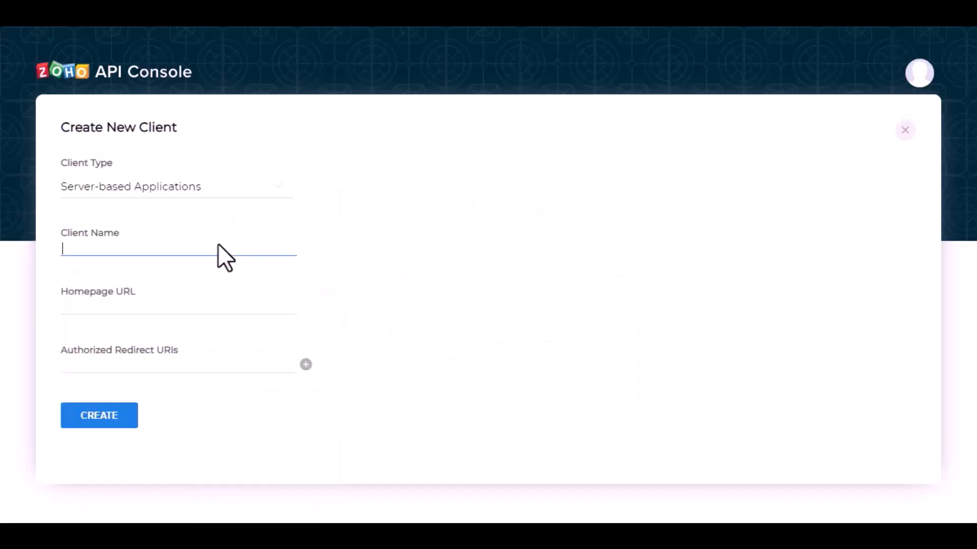
{"action": "type", "text": "Bit Integrations"}
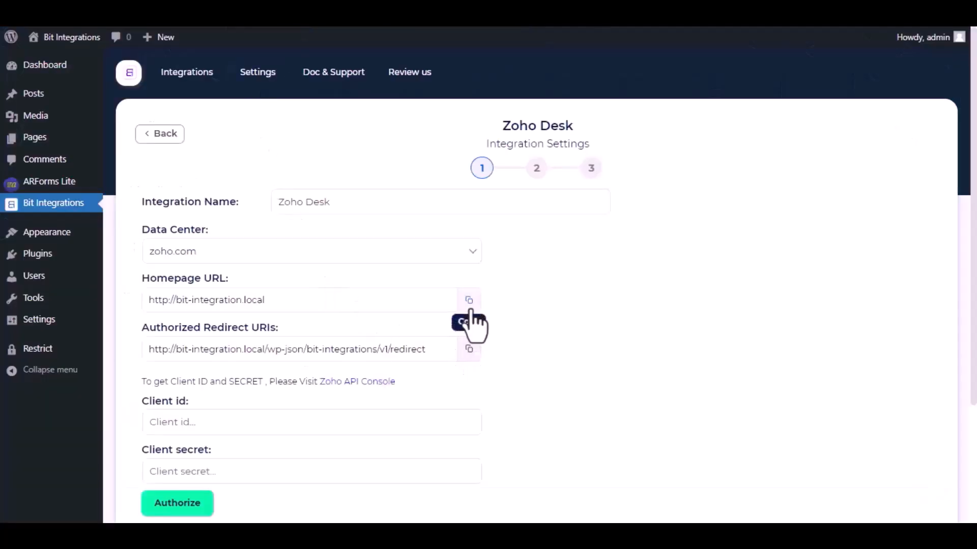
{"action": "left_click", "coordinate": [470, 304]}
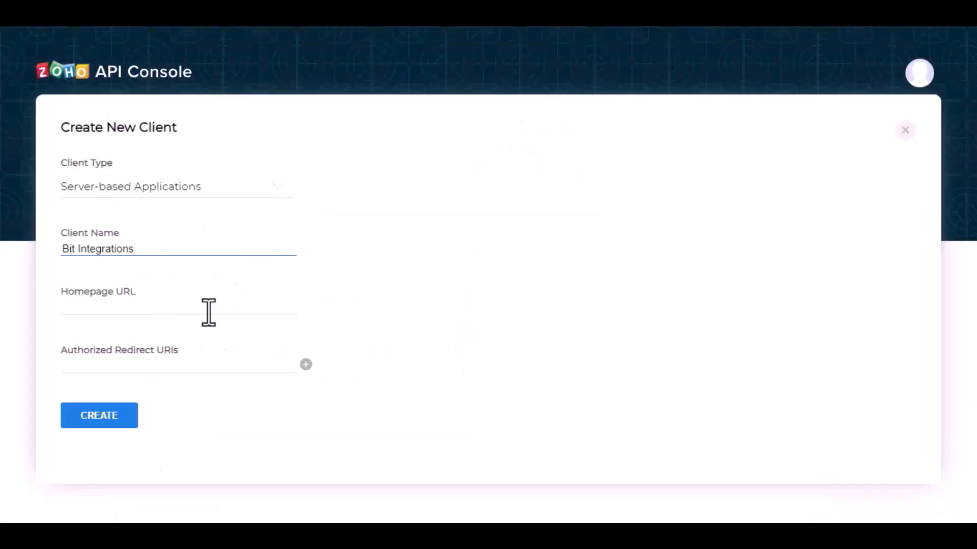
{"action": "left_click", "coordinate": [207, 311]}
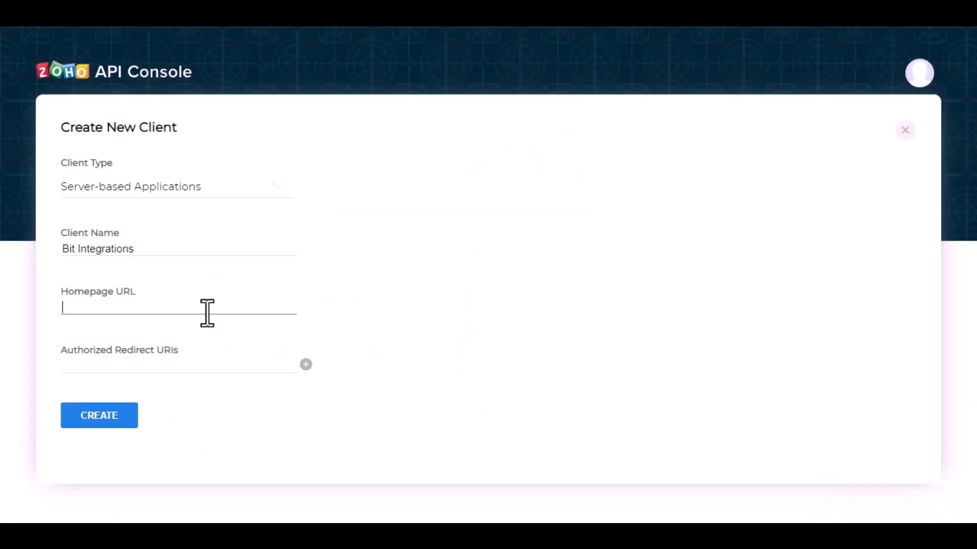
{"action": "key", "text": "ctrl+v"}
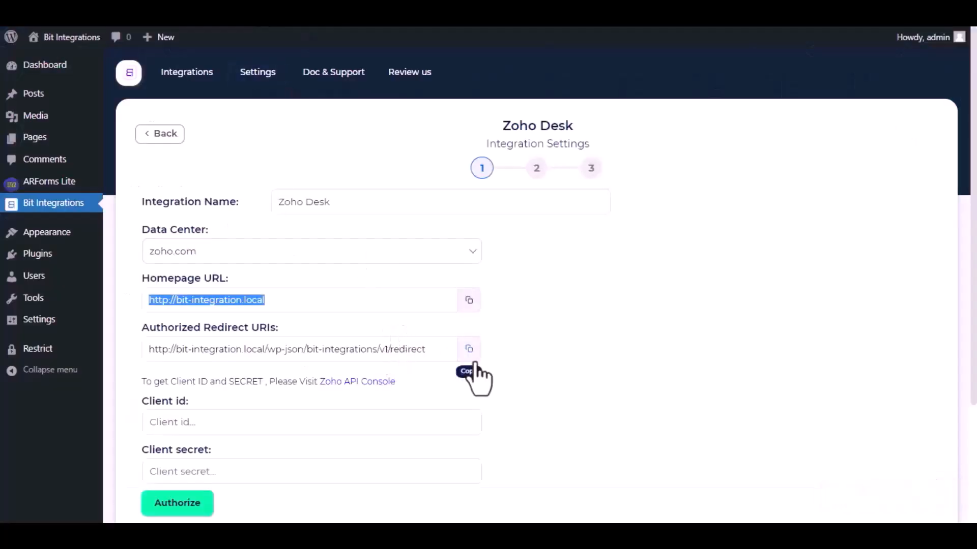
- Add the authorized redirect URI, create the client, and copy its Client ID
{"action": "left_click", "coordinate": [469, 349]}
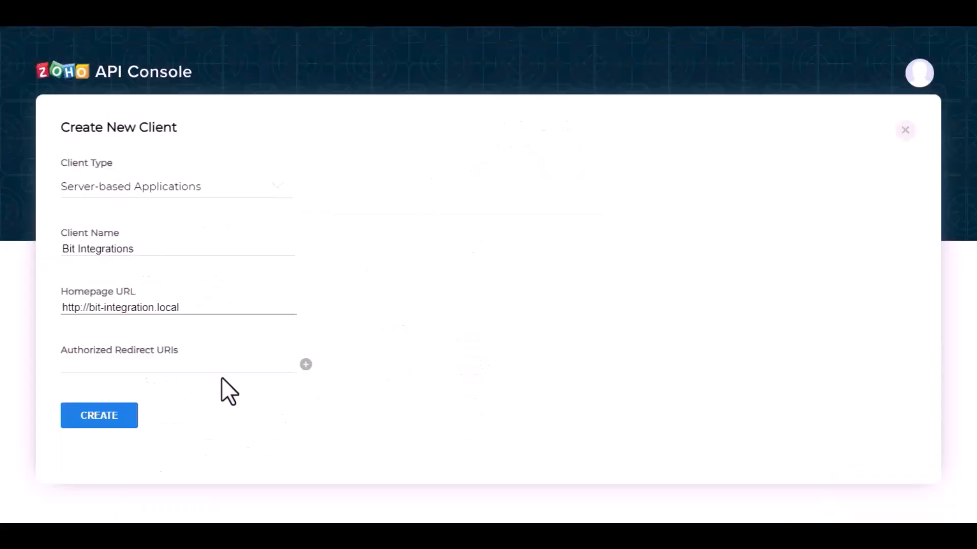
{"action": "left_click", "coordinate": [225, 371]}
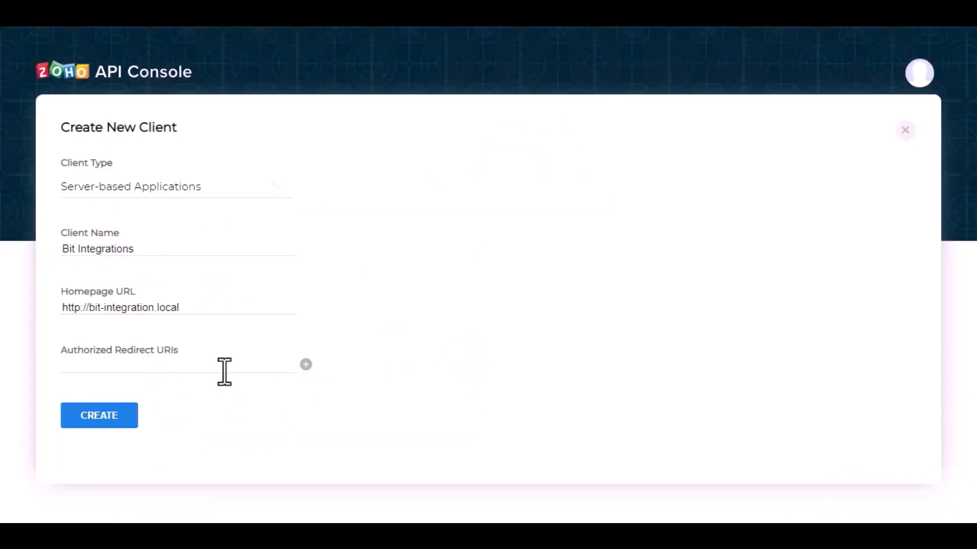
{"action": "key", "text": "ctrl+v"}
{"action": "left_click", "coordinate": [105, 414]}
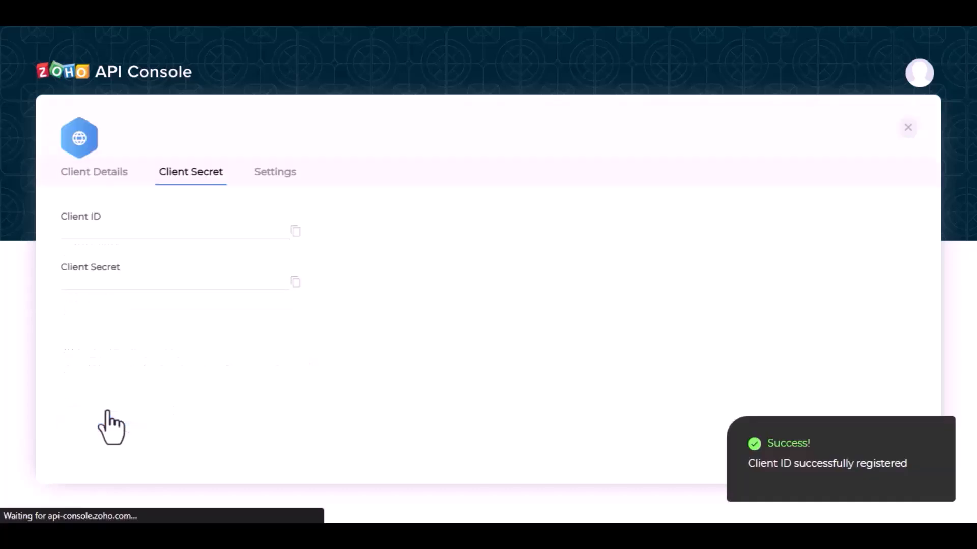
{"action": "left_click", "coordinate": [293, 259]}
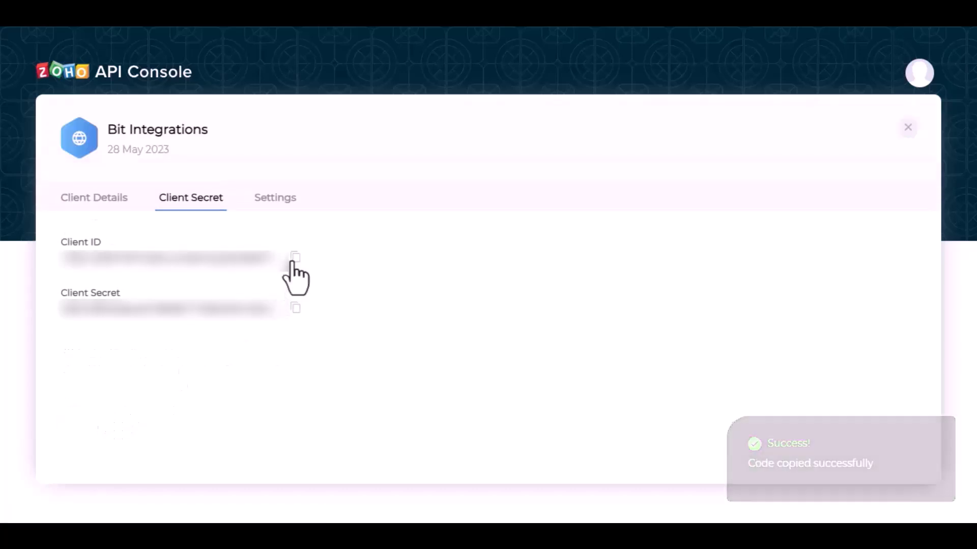
{"action": "left_click", "coordinate": [294, 260]}
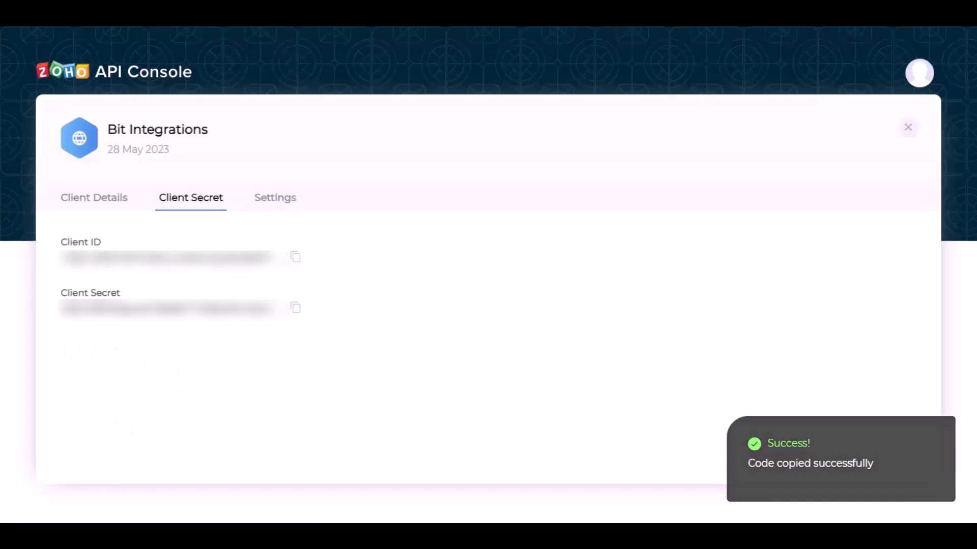
{"action": "key", "text": "alt+Tab"}
- Paste the Zoho Client ID and Client Secret into the Zoho Desk integration form
{"action": "left_click", "coordinate": [295, 421]}
{"action": "key", "text": "ctrl+v"}
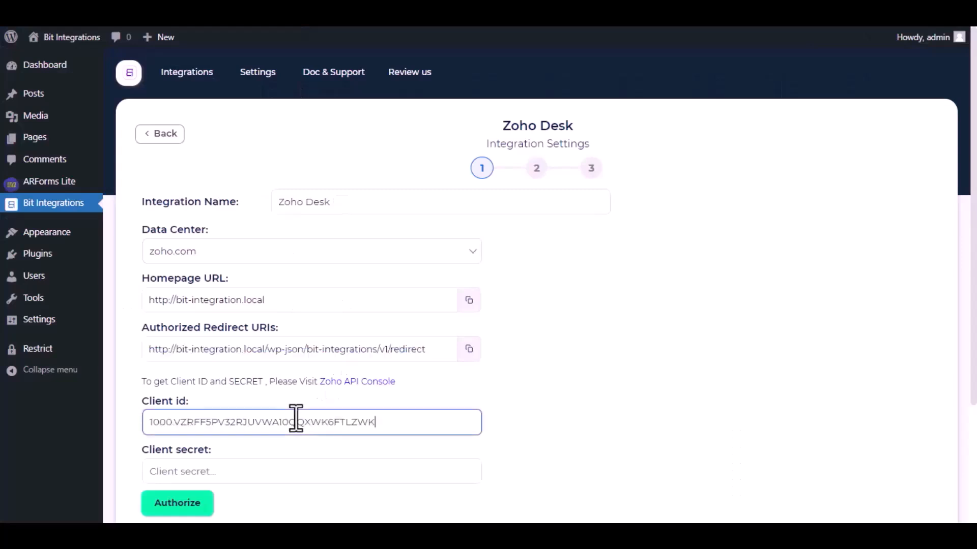
{"action": "key", "text": "alt+Tab"}
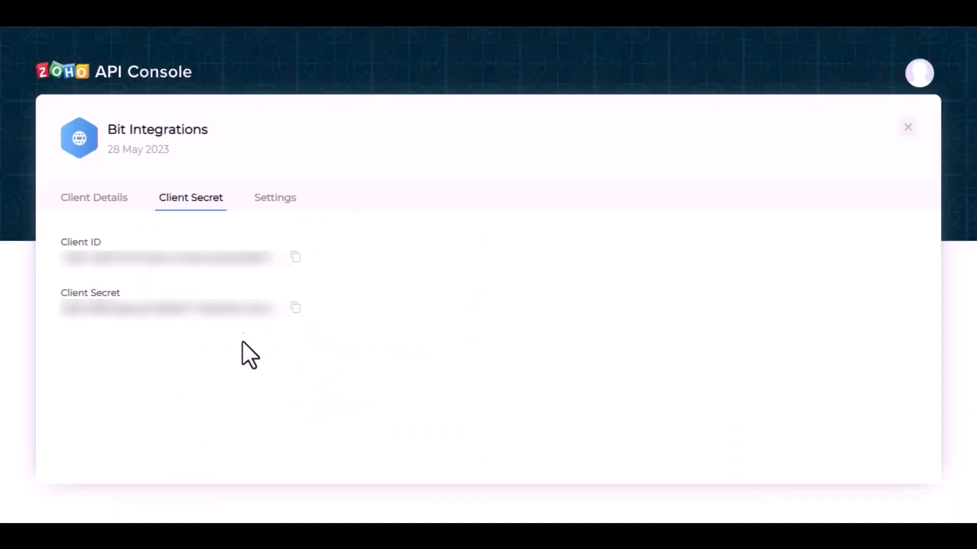
{"action": "left_click", "coordinate": [294, 307]}
{"action": "key", "text": "alt+Tab"}
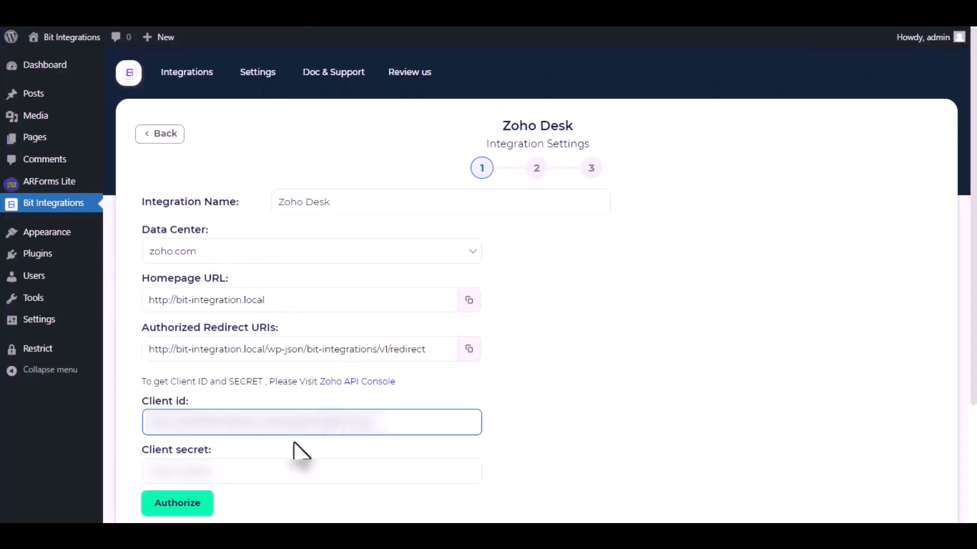
{"action": "scroll", "coordinate": [295, 451], "scroll_direction": "down", "scroll_amount": 3}
{"action": "left_click", "coordinate": [289, 352]}
{"action": "key", "text": "ctrl+v"}
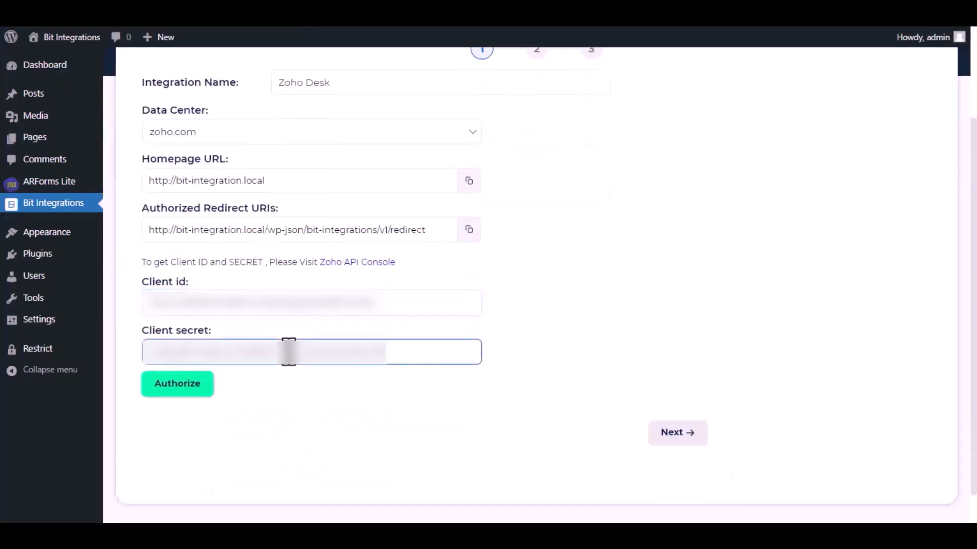
- Authorize the Zoho Desk connection, accept access in Zoho, and continue to the next step
{"action": "left_click", "coordinate": [187, 394]}
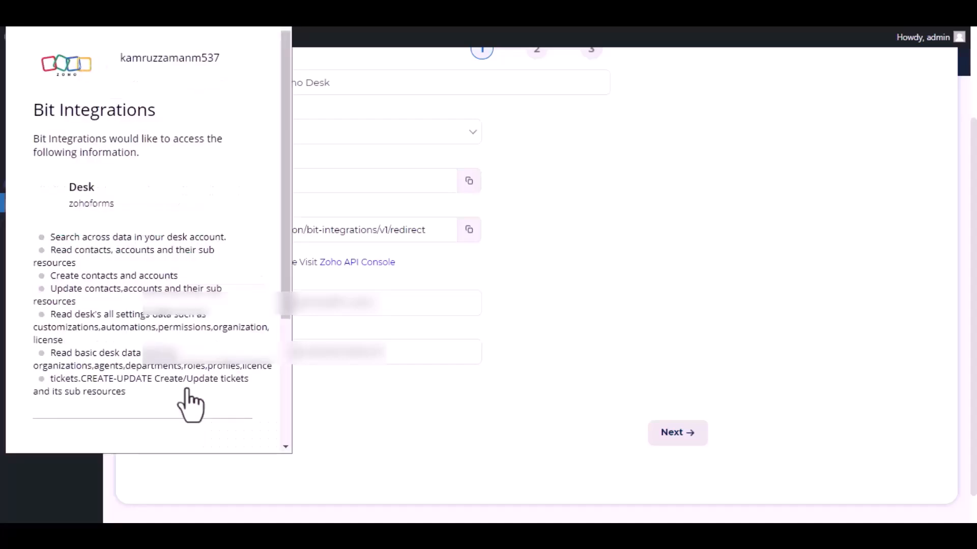
{"action": "scroll", "coordinate": [160, 270], "scroll_direction": "down", "scroll_amount": 4}
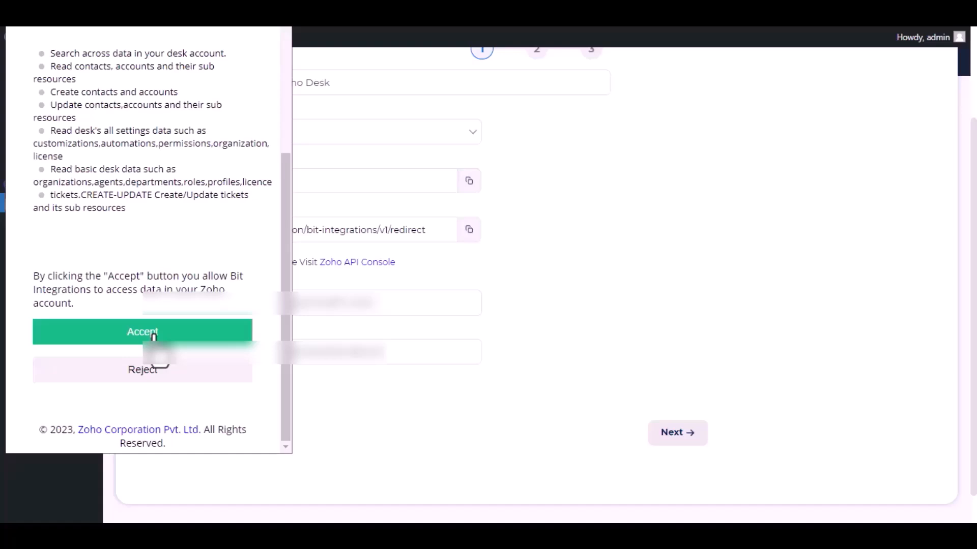
{"action": "left_click", "coordinate": [153, 336]}
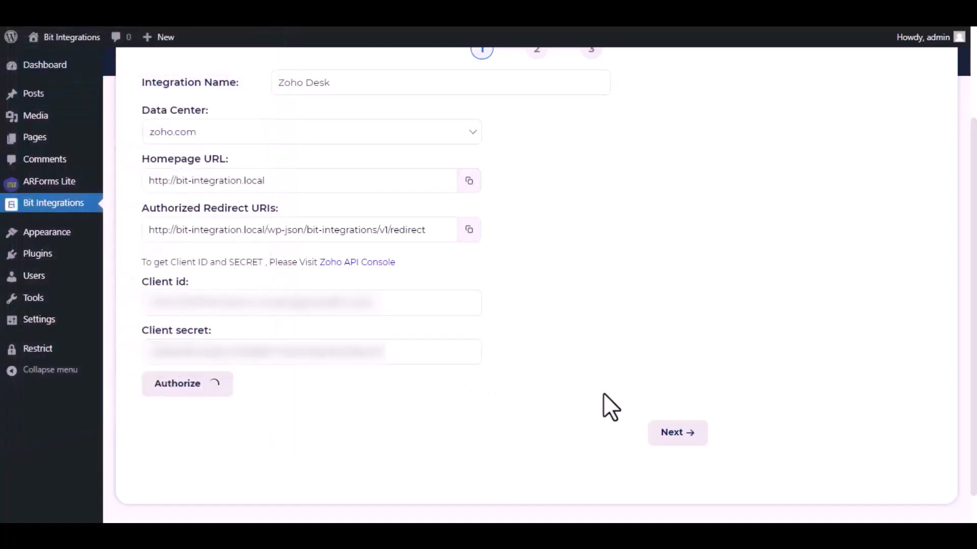
{"action": "left_click", "coordinate": [673, 435]}
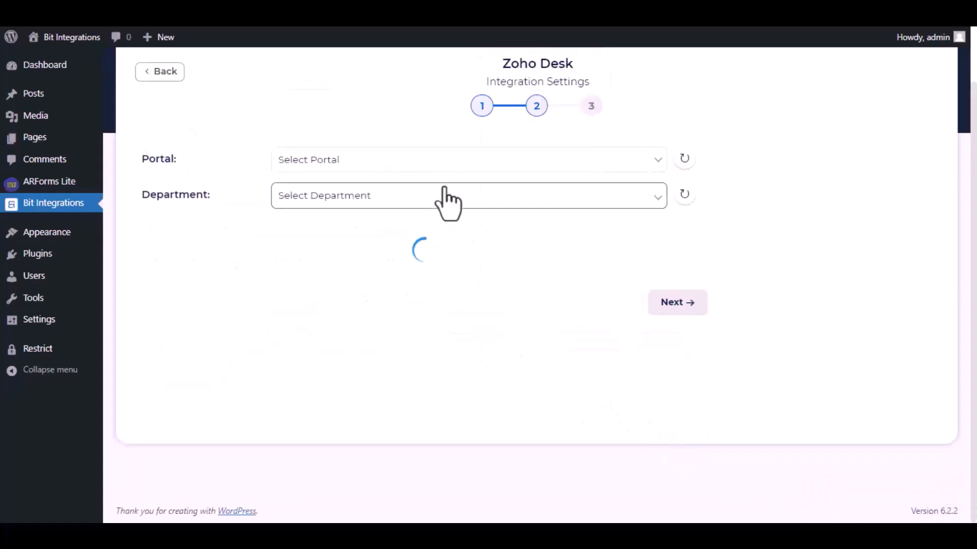
- Choose zohoforms as both the portal and the department
{"action": "left_click", "coordinate": [446, 168]}
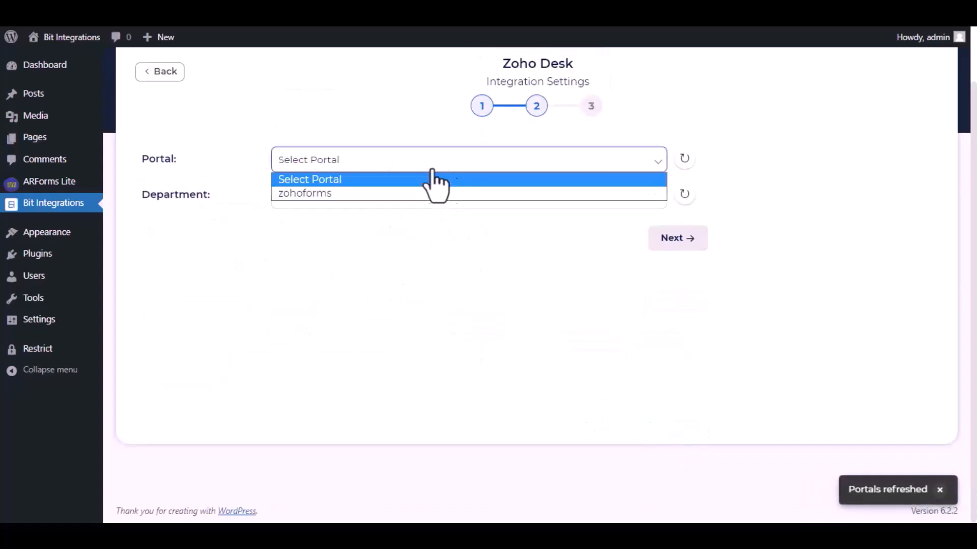
{"action": "left_click", "coordinate": [383, 199]}
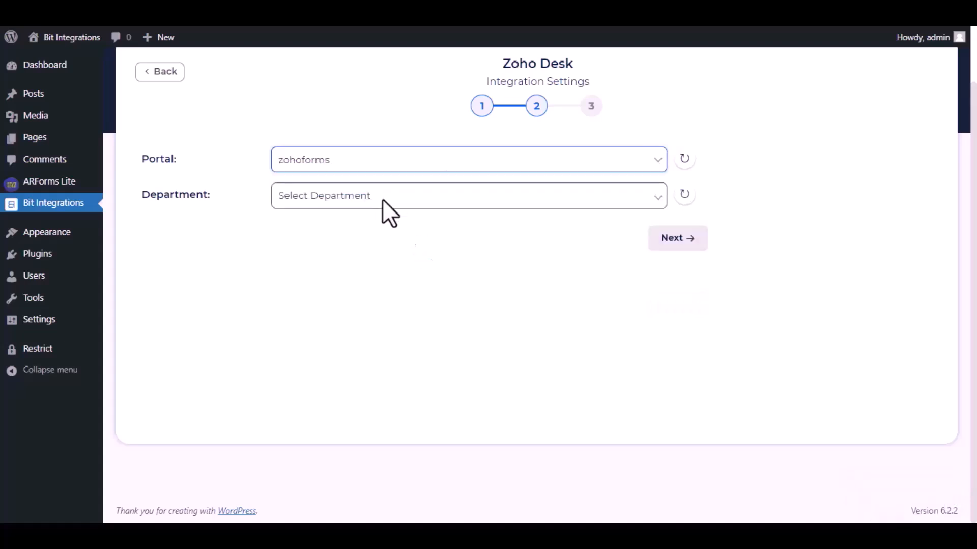
{"action": "left_click", "coordinate": [383, 200]}
{"action": "left_click", "coordinate": [356, 229]}
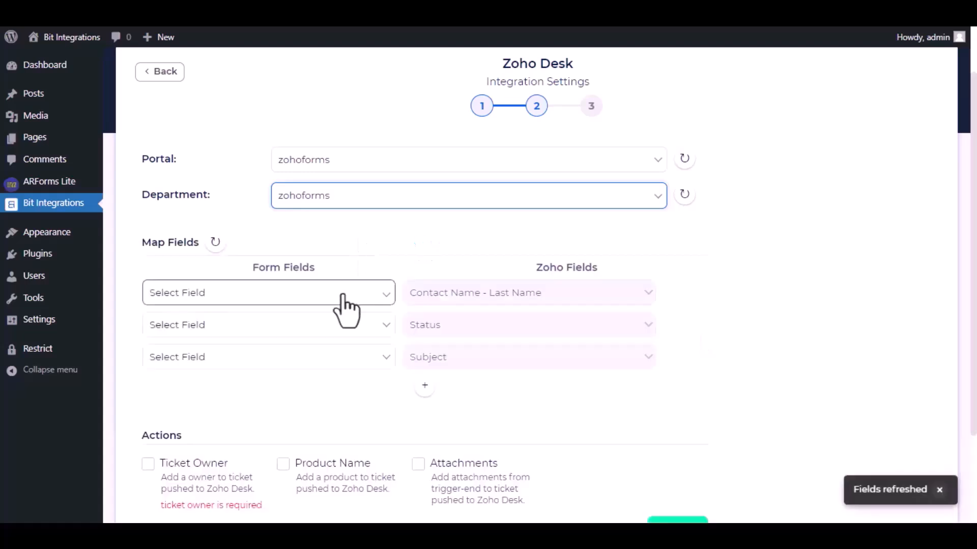
- Map Name to Contact Last Name, set Status to custom 'Open' and Subject to 'Bit Integrations'
{"action": "left_click", "coordinate": [343, 296]}
{"action": "left_click", "coordinate": [288, 338]}
{"action": "left_click", "coordinate": [301, 330]}
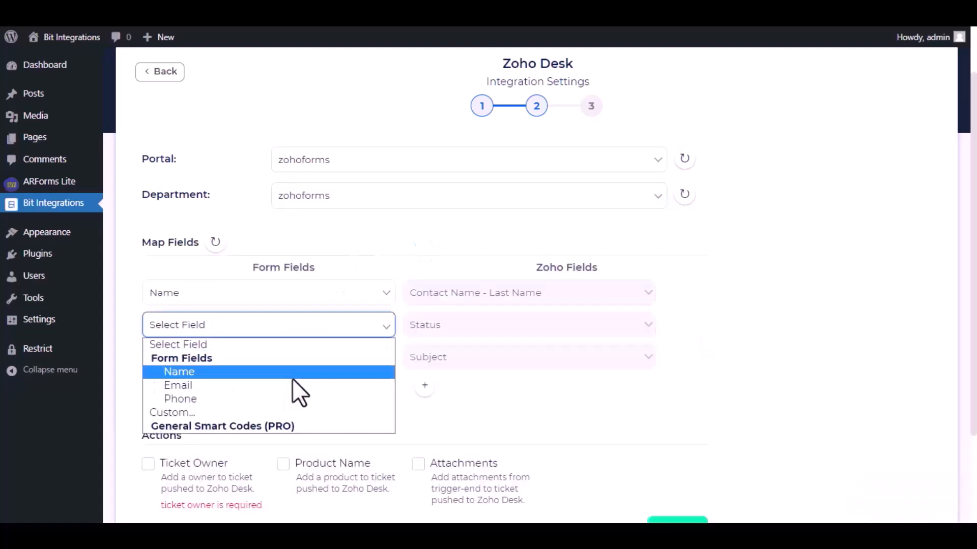
{"action": "left_click", "coordinate": [279, 413]}
{"action": "type", "text": "Open"}
{"action": "left_click", "coordinate": [375, 376]}
{"action": "left_click", "coordinate": [297, 443]}
{"action": "type", "text": "Bit Integration"}
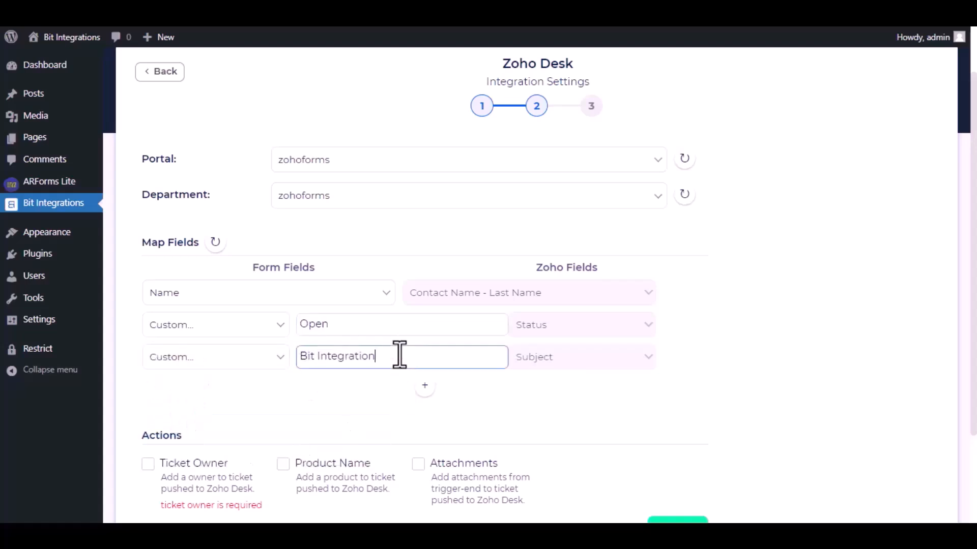
{"action": "type", "text": "s"}
{"action": "scroll", "coordinate": [383, 374], "scroll_direction": "down", "scroll_amount": 3}
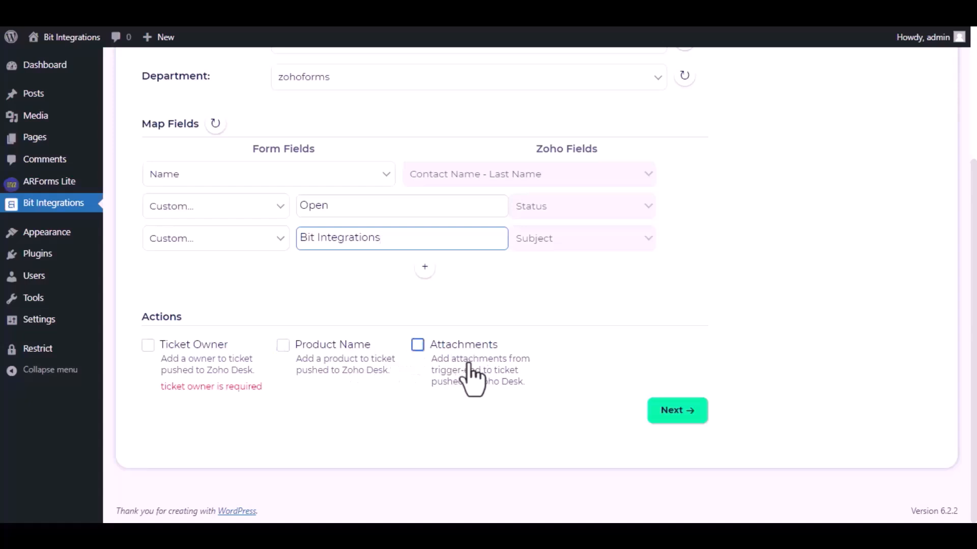
{"action": "left_click_drag", "start_coordinate": [159, 388], "coordinate": [264, 391]}
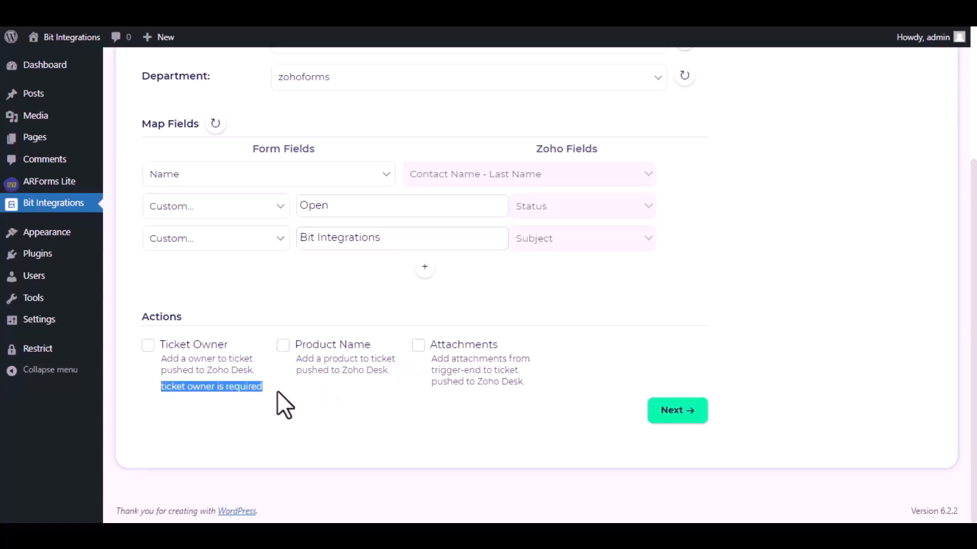
- Enable the Ticket Owner action and assign the only listed account as owner
{"action": "left_click", "coordinate": [148, 345]}
{"action": "left_click", "coordinate": [465, 276]}
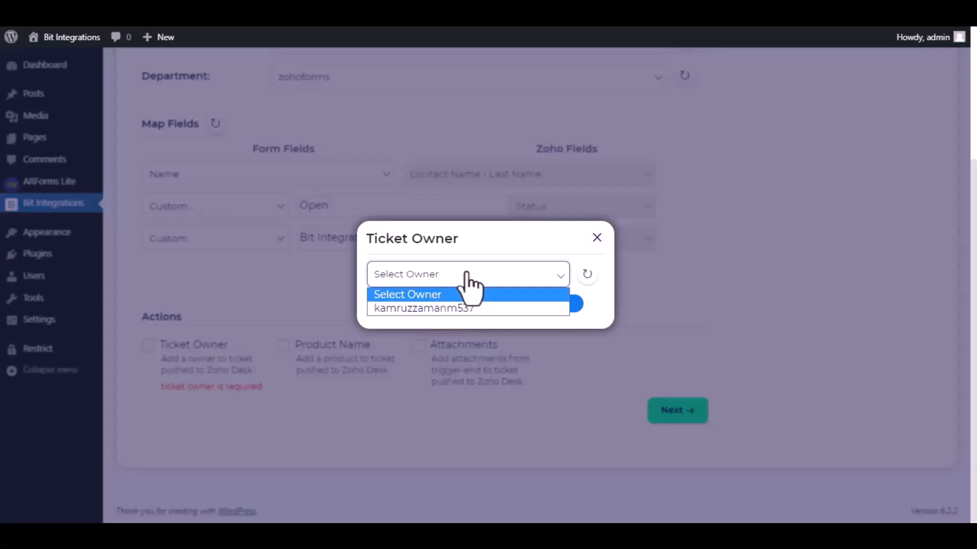
{"action": "left_click", "coordinate": [435, 308]}
{"action": "left_click", "coordinate": [536, 304]}
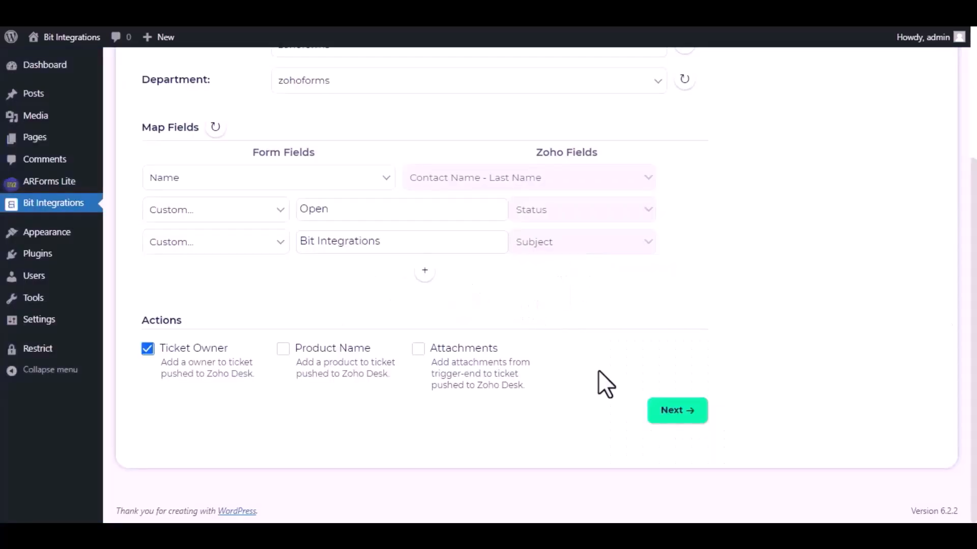
- Advance to the final step and finish and save the integration
{"action": "left_click", "coordinate": [676, 411]}
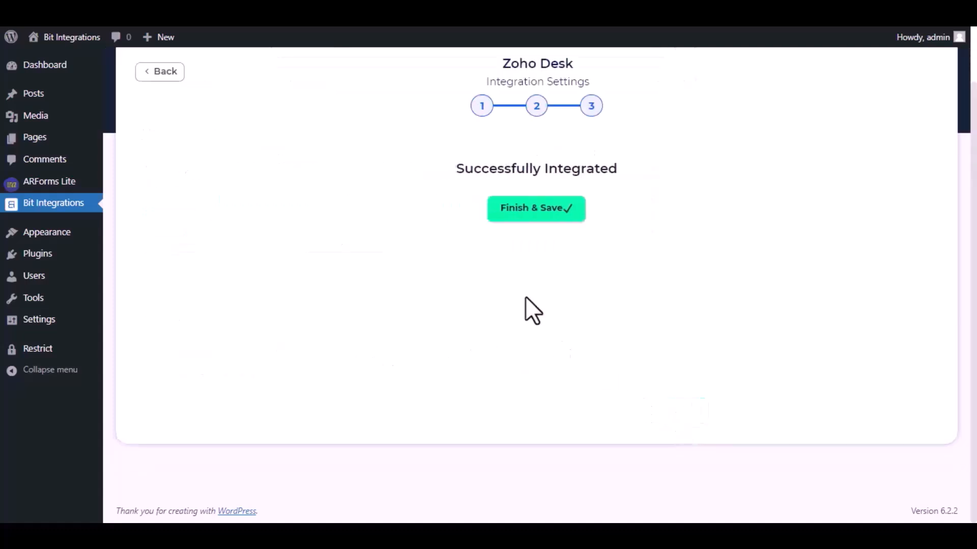
{"action": "left_click", "coordinate": [524, 223]}
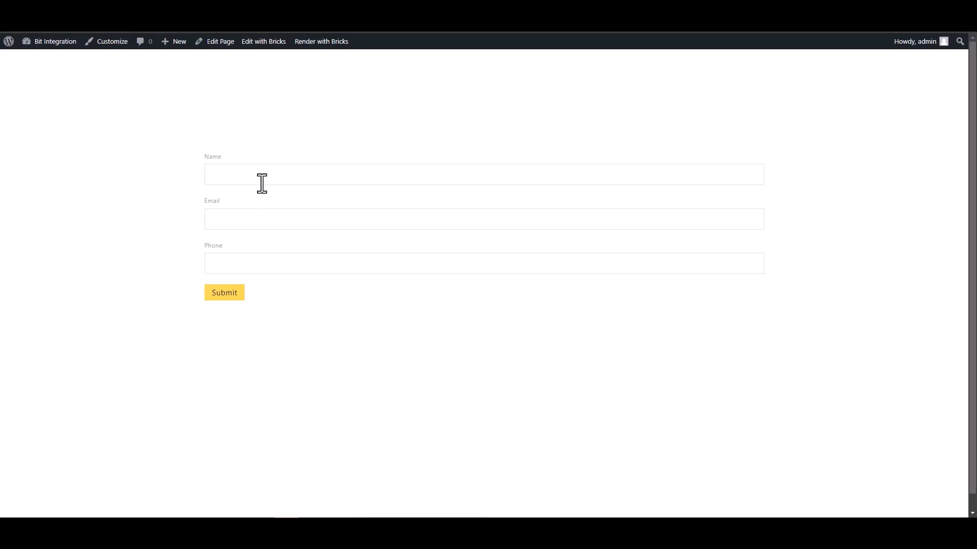
{"action": "left_click", "coordinate": [262, 184]}
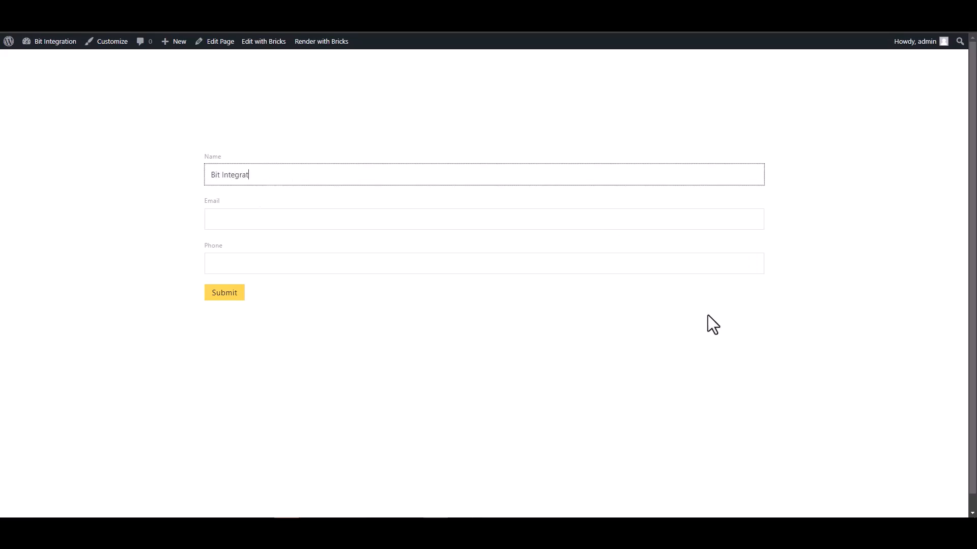
- Submit a Bricks test entry named 'Bit Integrations' with a support email and a test phone number
{"action": "left_click", "coordinate": [756, 220]}
{"action": "left_click", "coordinate": [374, 170]}
{"action": "type", "text": "s"}
{"action": "left_click", "coordinate": [383, 220]}
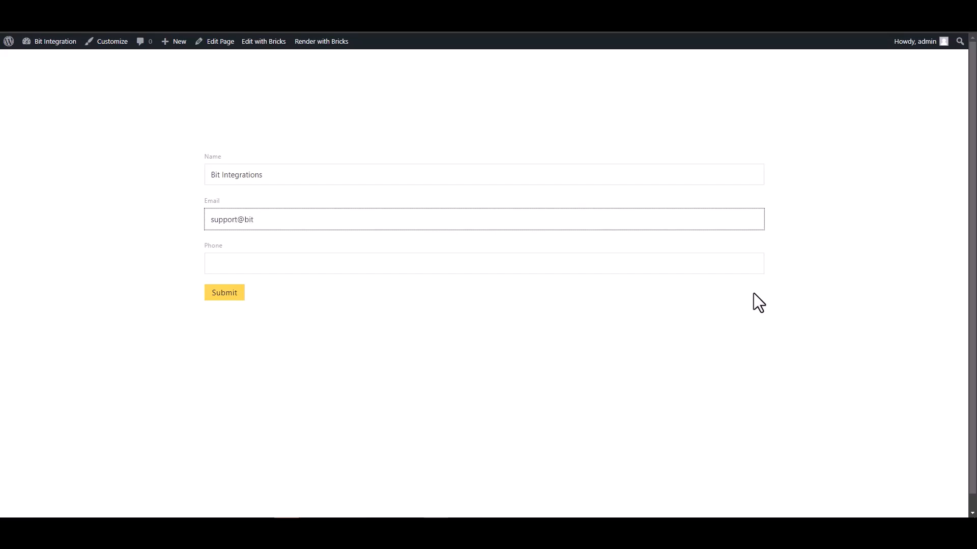
{"action": "left_click", "coordinate": [718, 258]}
{"action": "type", "text": "444555666"}
{"action": "left_click", "coordinate": [228, 296]}
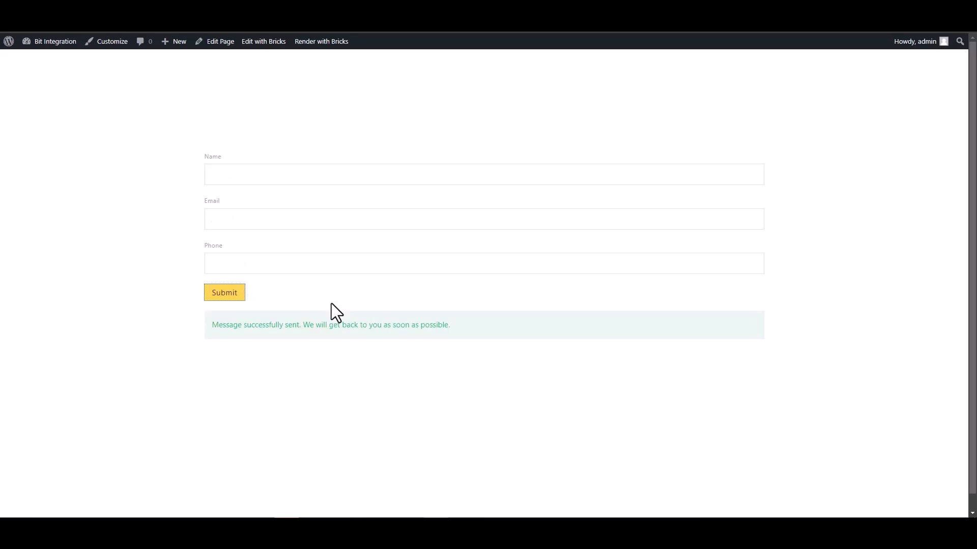
{"action": "left_click_drag", "start_coordinate": [212, 328], "coordinate": [318, 331]}
{"action": "left_click", "coordinate": [318, 349]}
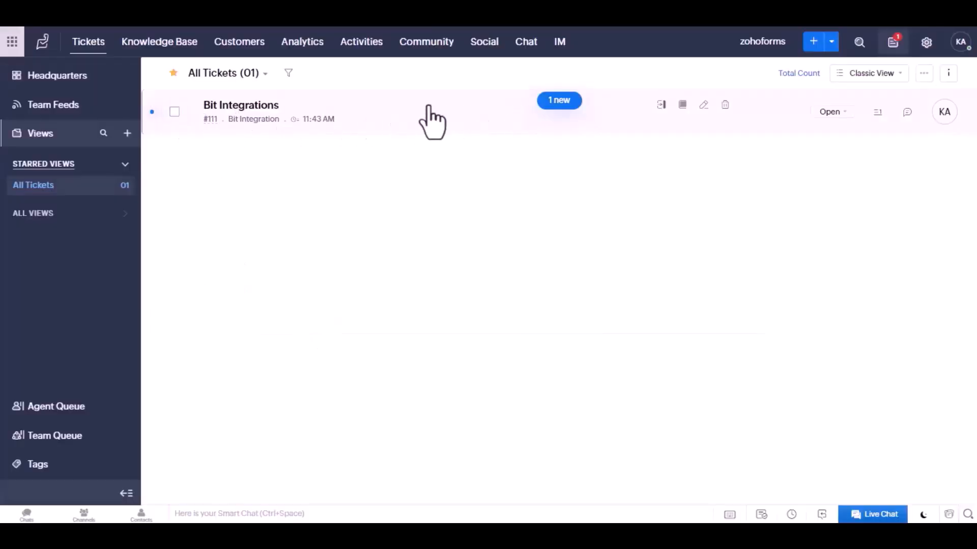